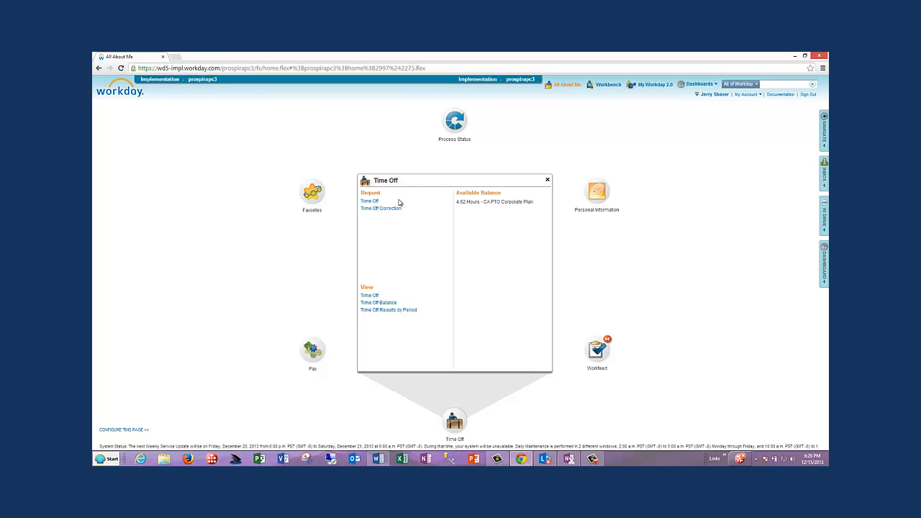
Step: Open the time off request calendar and view the details of the completed PTO entry on January 2, 2014
click(370, 201)
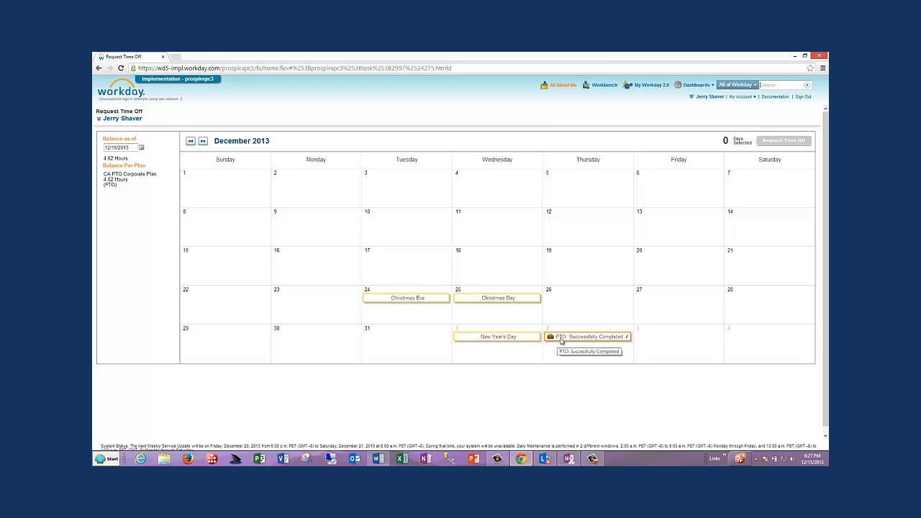
click(628, 337)
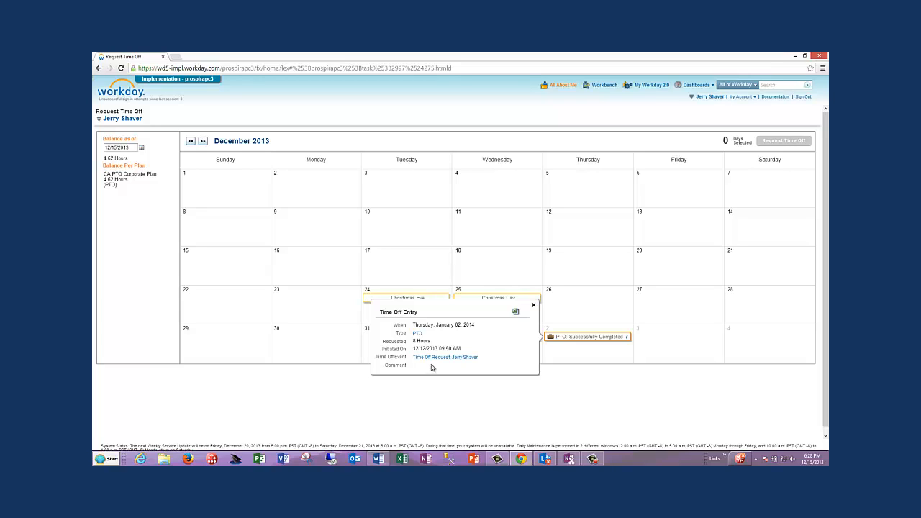
click(533, 307)
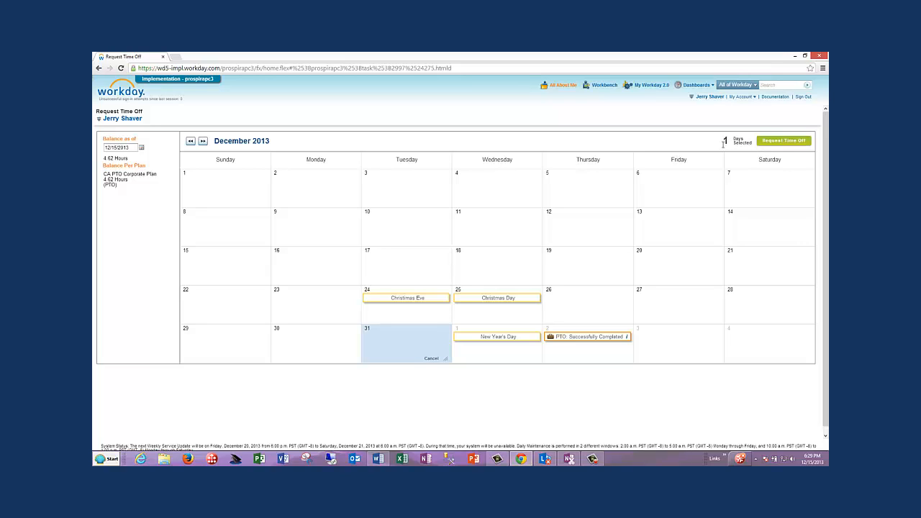
Step: Start a time off request for December 31, 2013 only, leaving January 3 out of the day selection
click(663, 347)
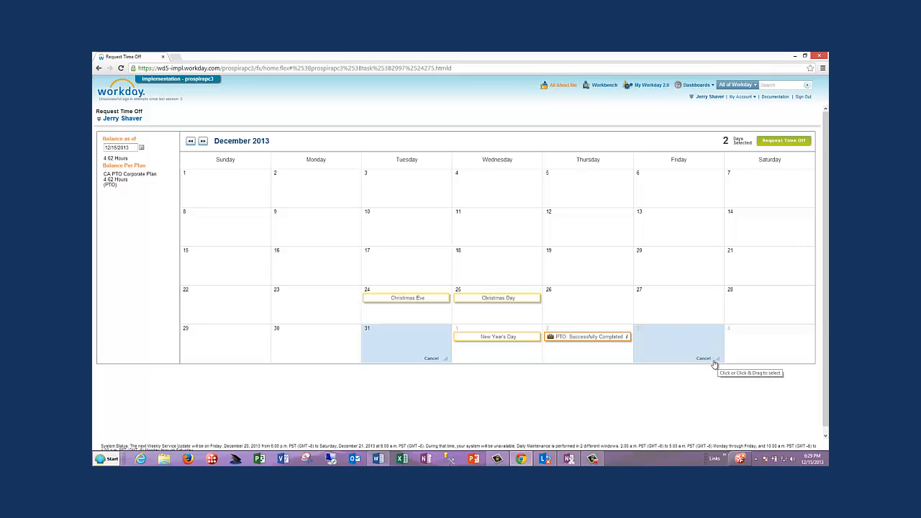
click(703, 359)
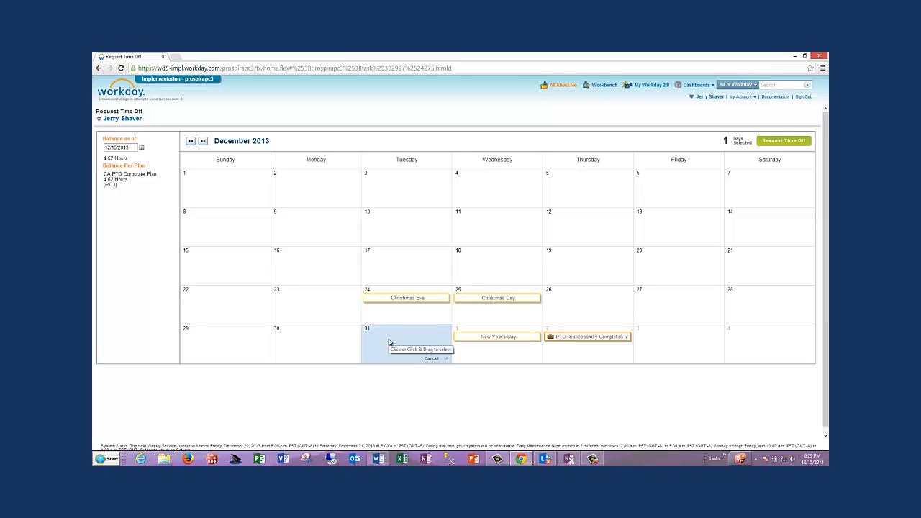
click(784, 144)
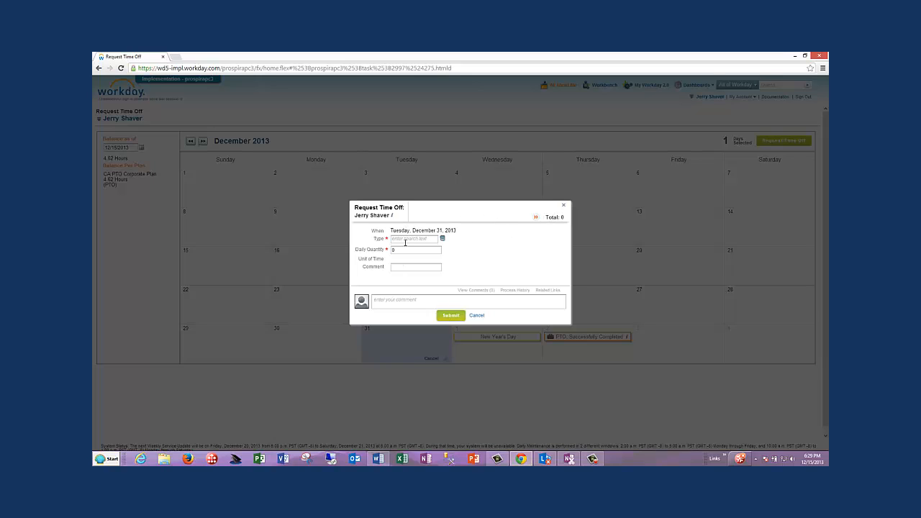
Step: Set the request's type to PTO with a daily quantity of 8 hours
click(443, 239)
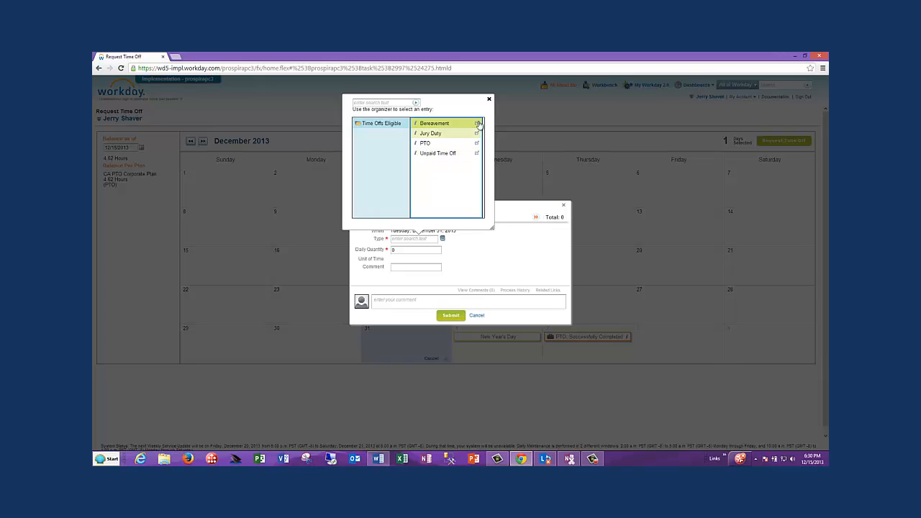
click(488, 100)
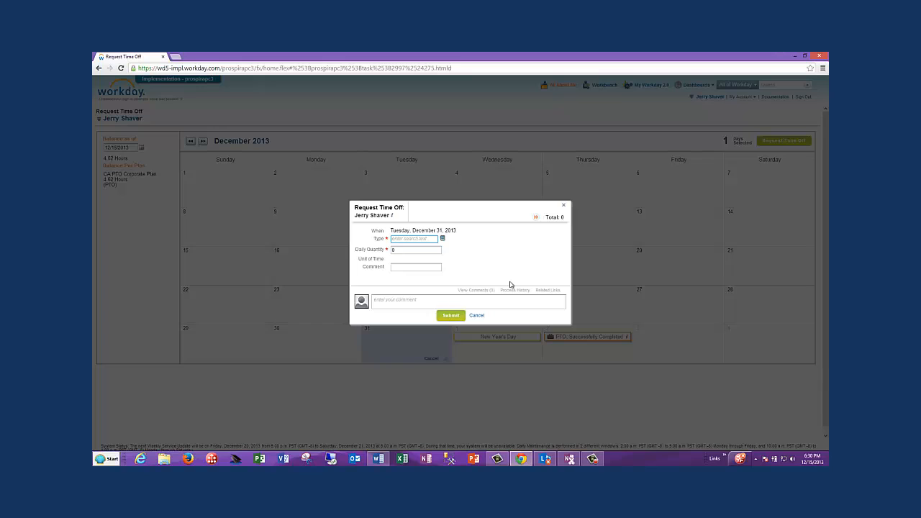
text(P)
key(Tab)
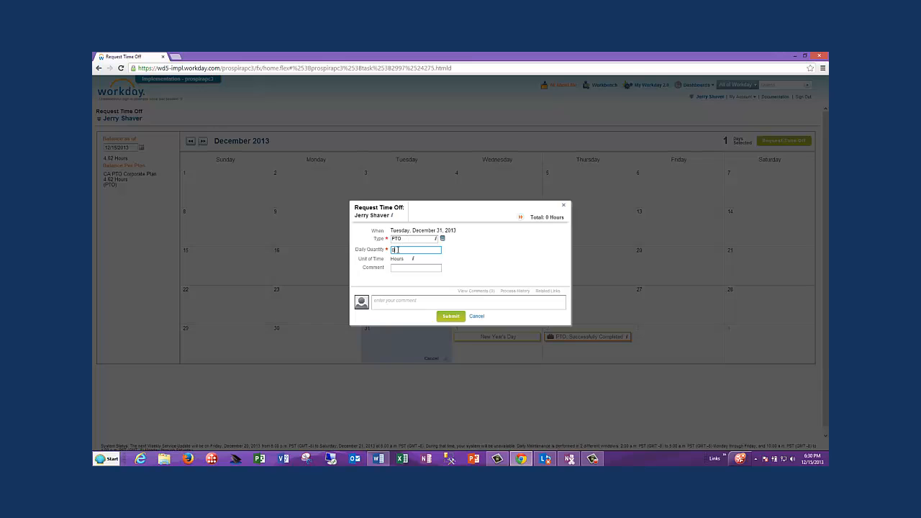
drag(396, 250, 391, 252)
text(8)
key(Return)
Step: Enter "Down to Pasadina for Tailgating with friends." as the comment on the December 31 entry
click(406, 269)
text(Down to)
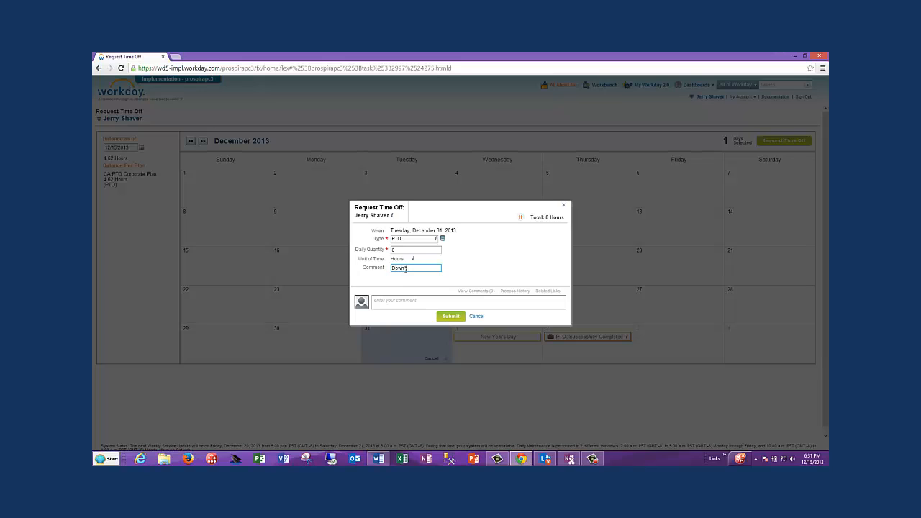
text( Pasad)
text(ina)
text( for)
text( Tailgat)
text(ing with )
text(friends)
Step: Add the approval comment "Pretty please Boss!" and submit the time off request
click(387, 301)
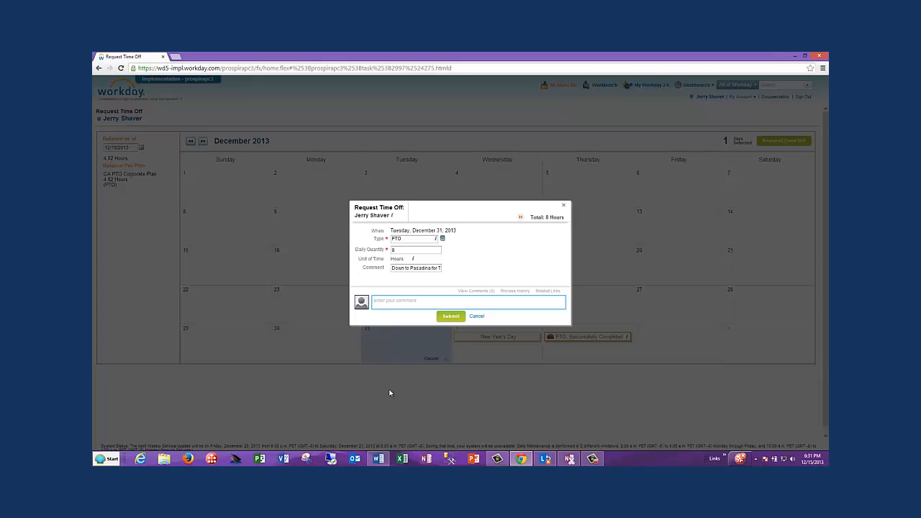
text(Pretty please Boss!)
click(455, 316)
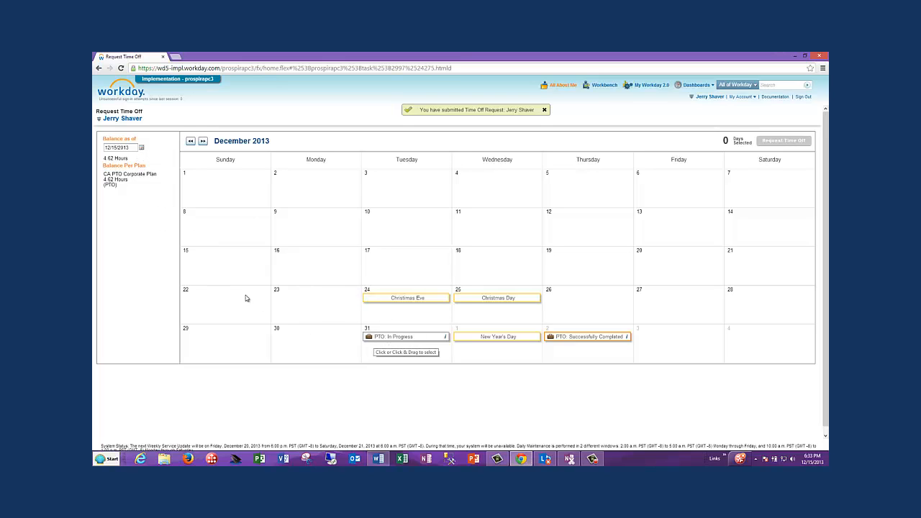
Step: Check the PTO balance as of 12/31/2013 and as of 01/02/2014
click(142, 147)
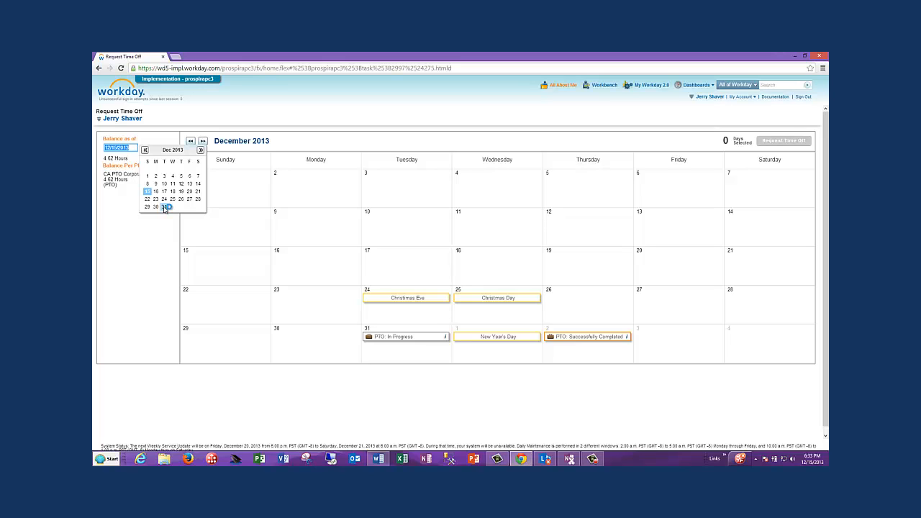
click(164, 208)
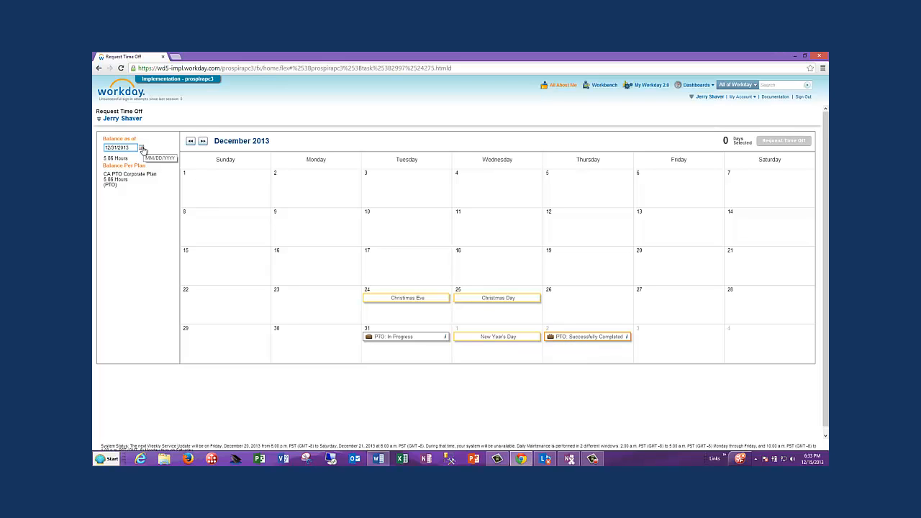
click(141, 147)
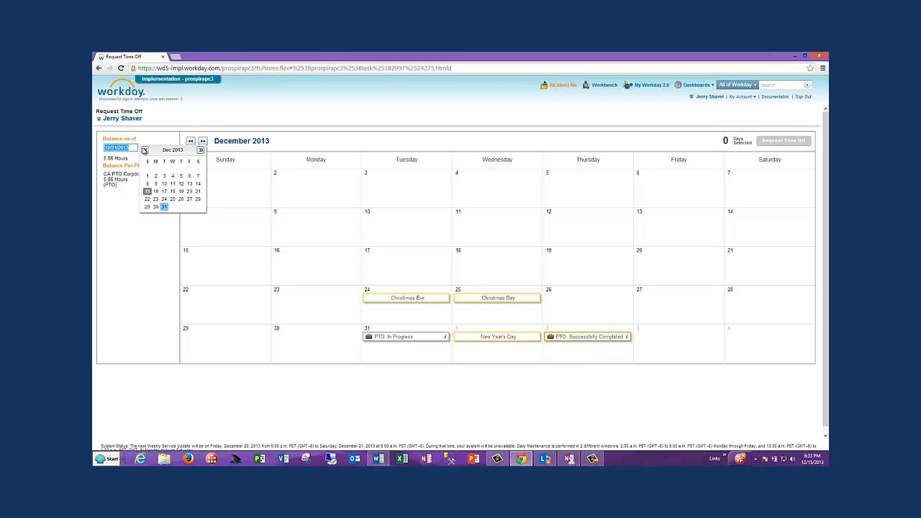
click(200, 151)
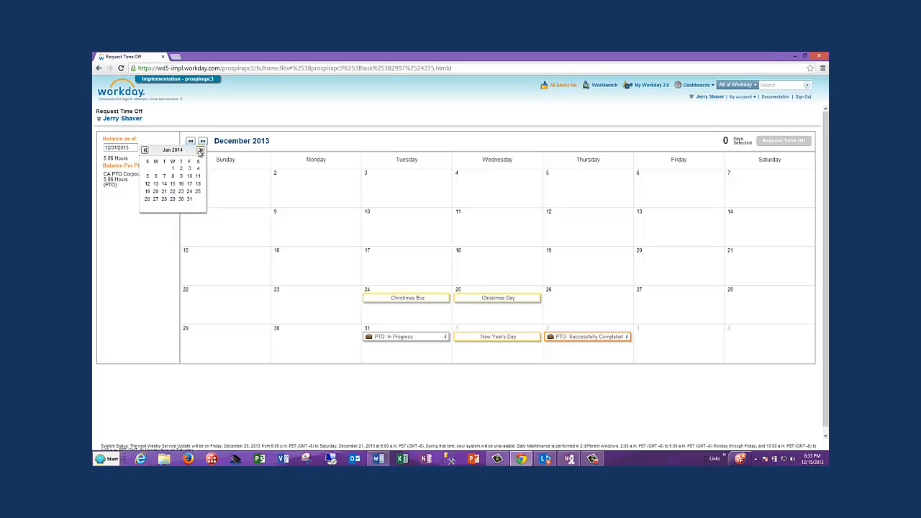
click(181, 169)
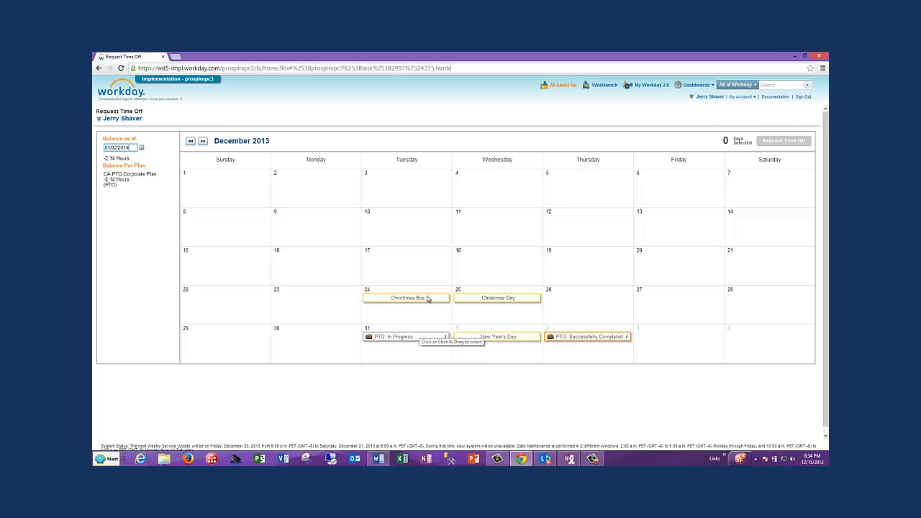
Step: Open the cancellation of the in-progress time off request from the Process Status list on the All About Me page
click(558, 85)
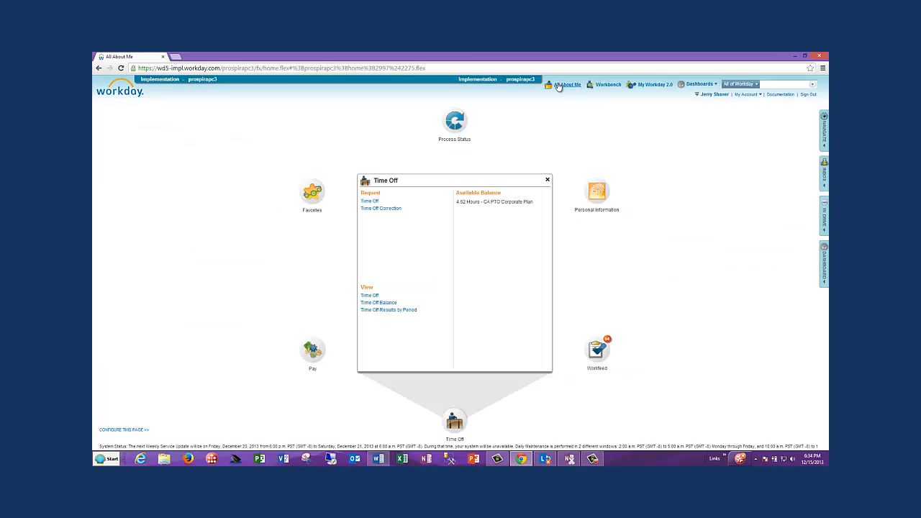
click(455, 122)
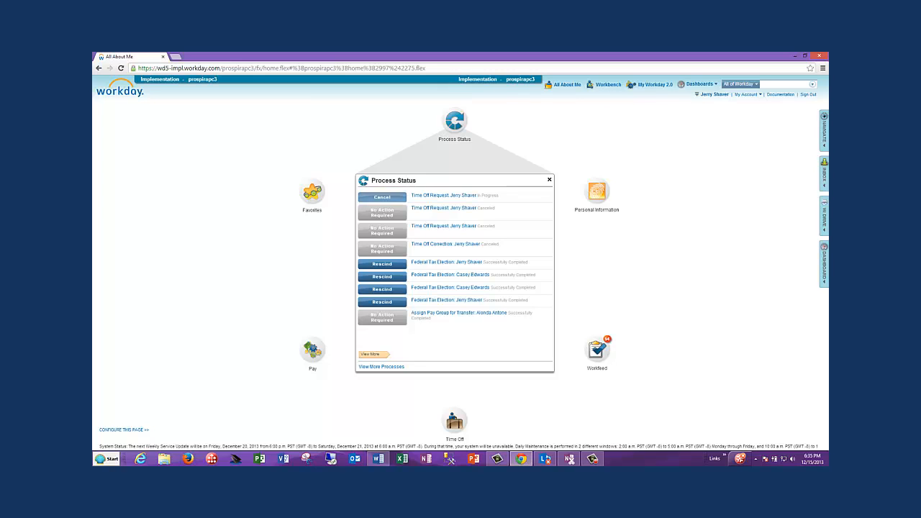
click(380, 197)
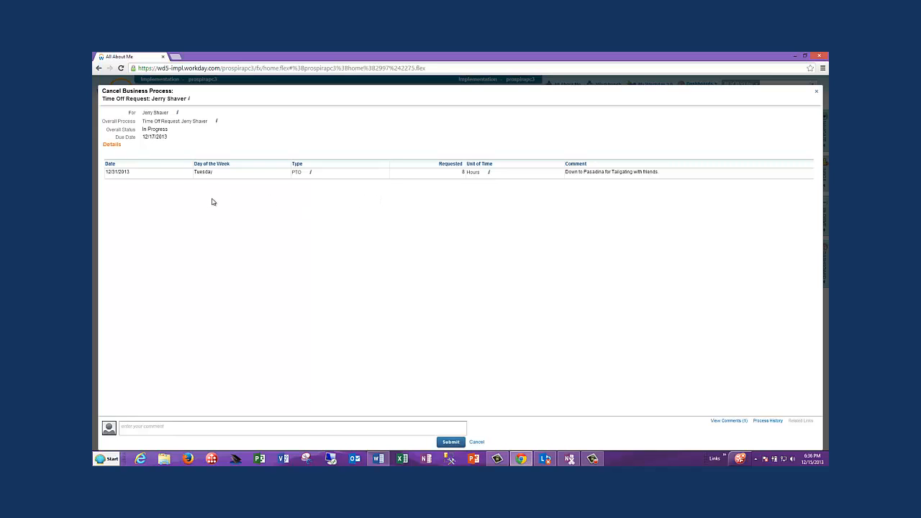
Step: Cancel the December 31 request with the comment "Sorry I don't actually have Tickets yet."
click(182, 425)
text(Sorr)
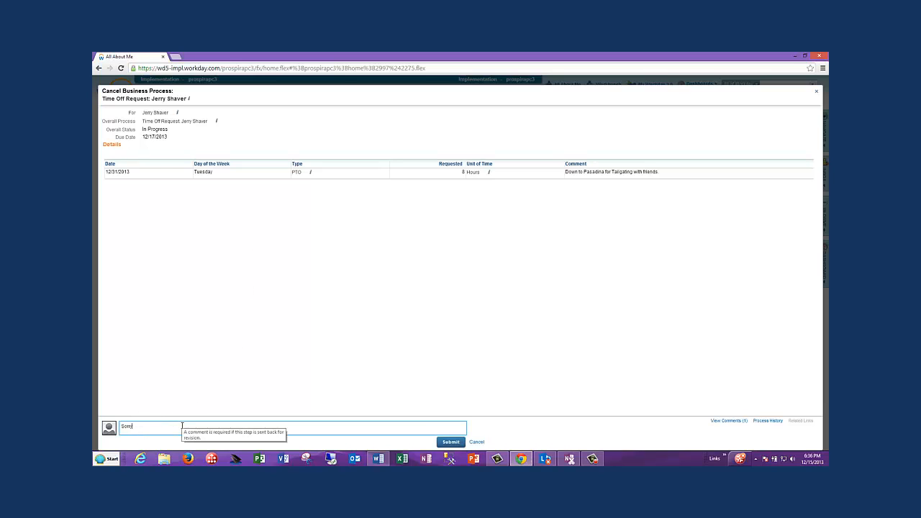
text(y I don't actually have Tickets yet.)
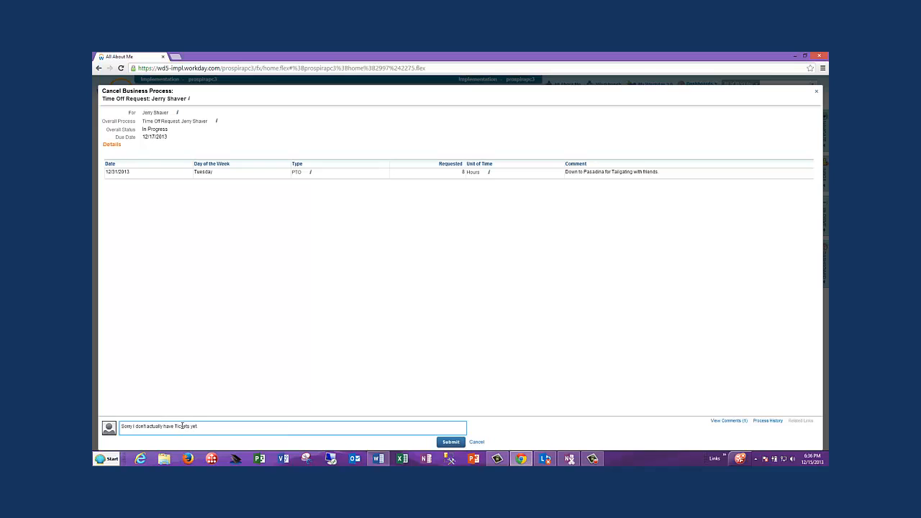
click(455, 442)
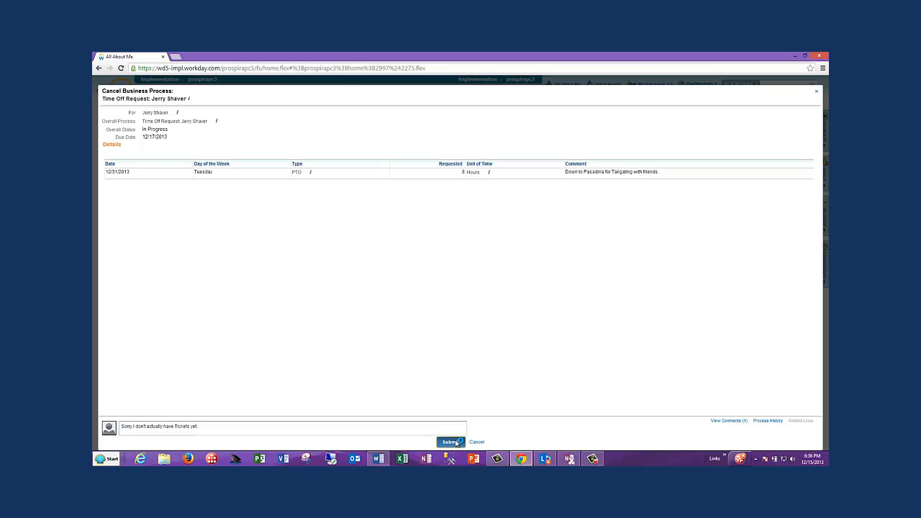
click(458, 445)
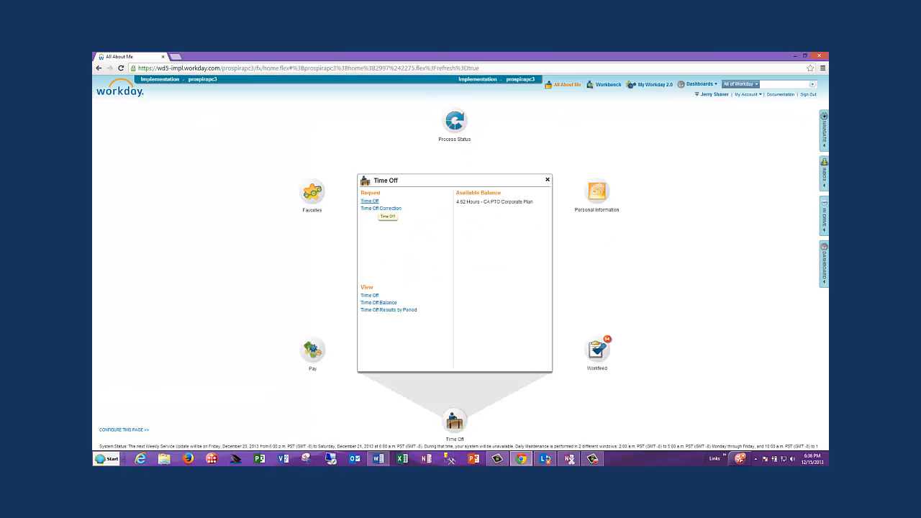
Step: Check the time off calendar and the process status list for the cancelled December 31 request
click(370, 201)
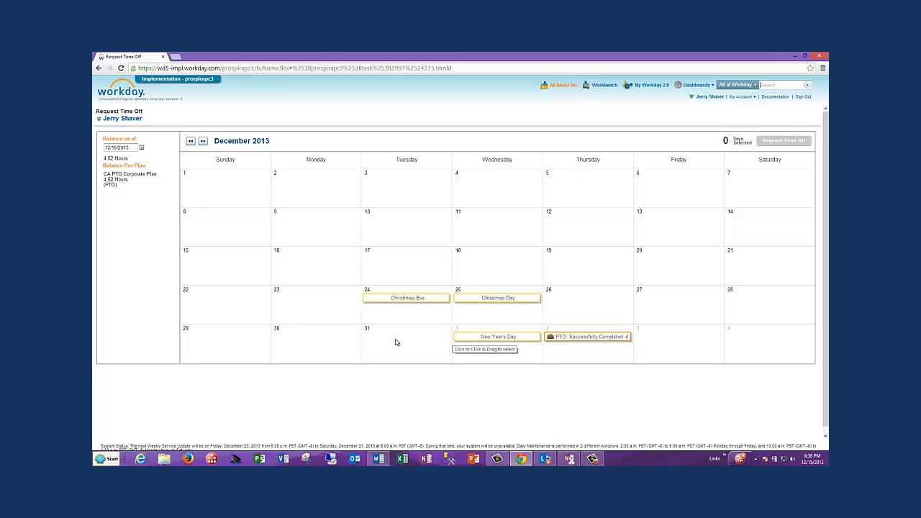
click(563, 87)
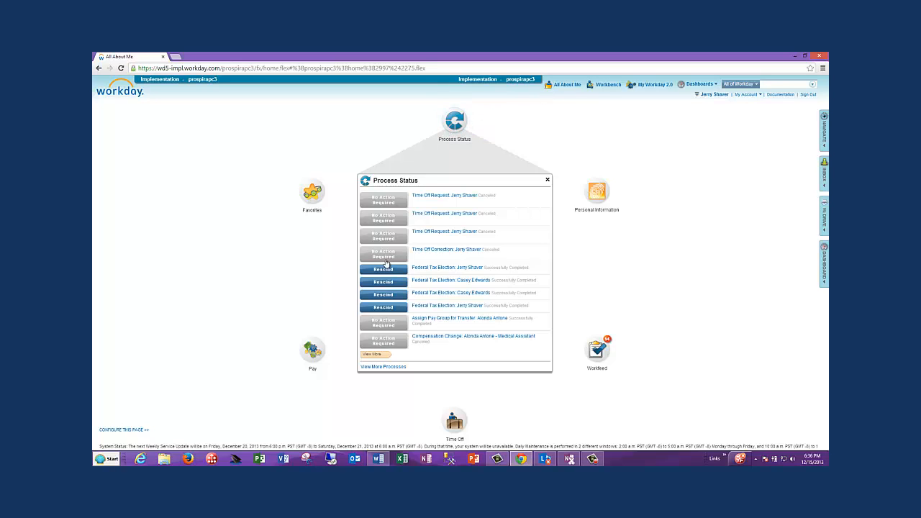
Step: Try a time off correction of the January 2, 2014 PTO entry to 4 hours, and discard the changes
click(456, 430)
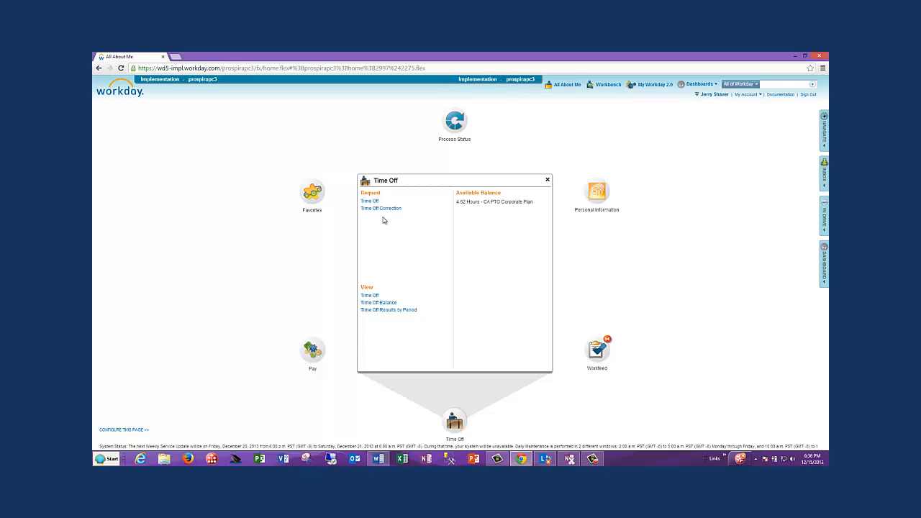
click(366, 209)
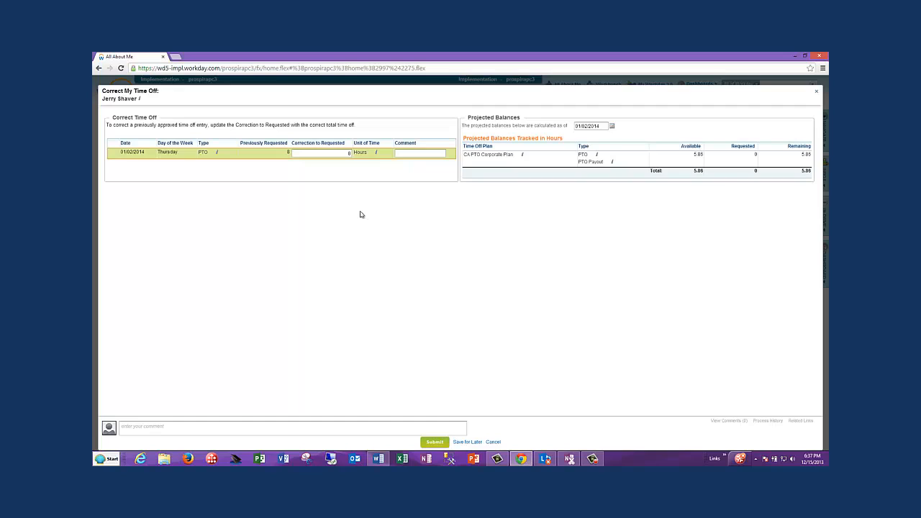
click(346, 153)
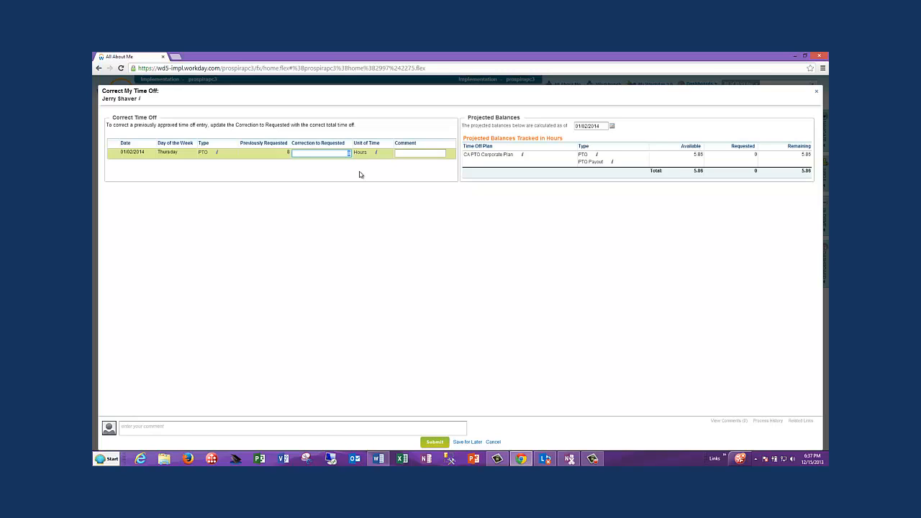
text(0)
click(277, 428)
text(4)
click(493, 443)
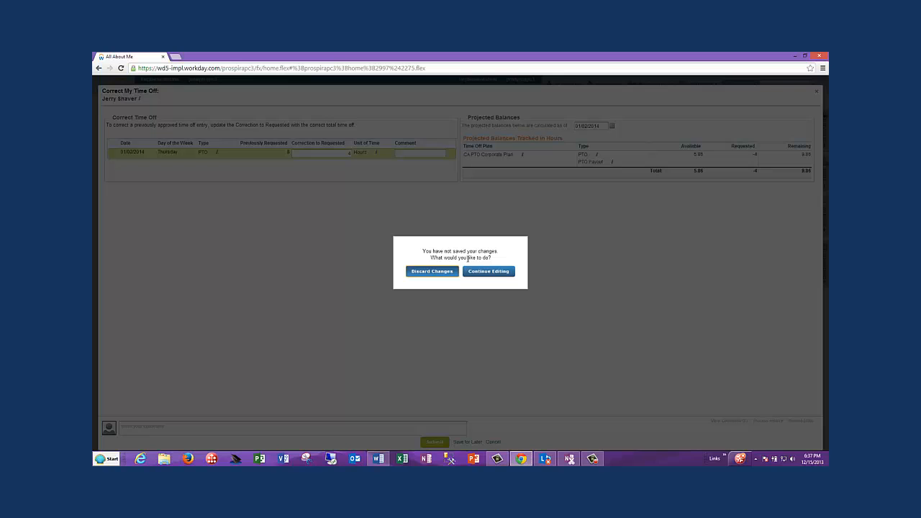
click(432, 273)
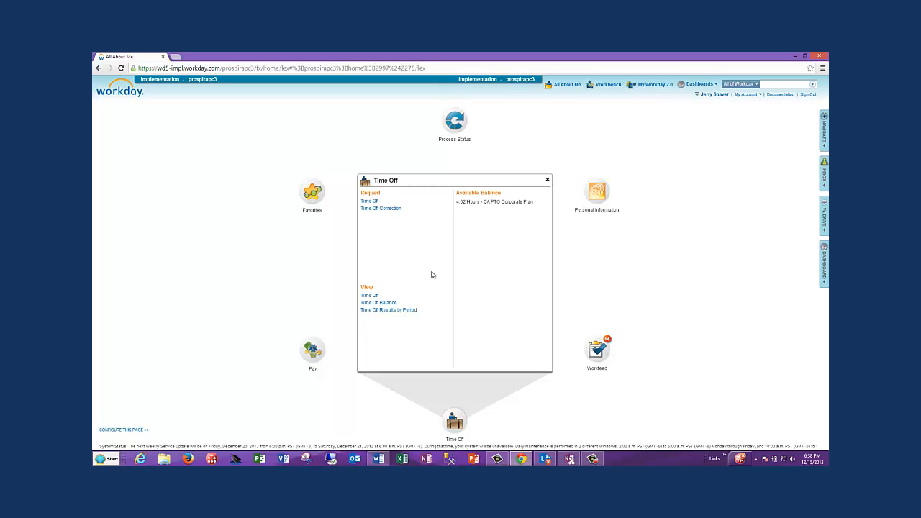
Step: Review the submitted time off requests and the balances as of the current date, and return to the All About Me page
click(369, 295)
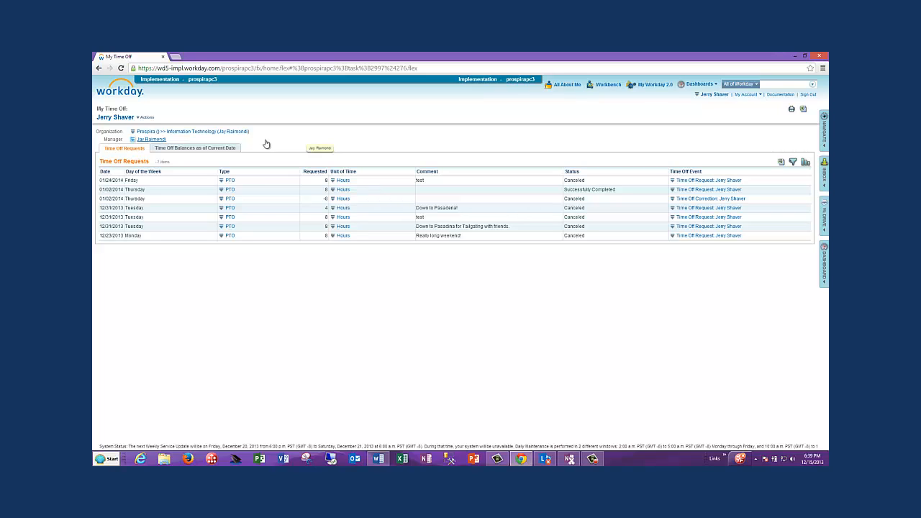
click(209, 148)
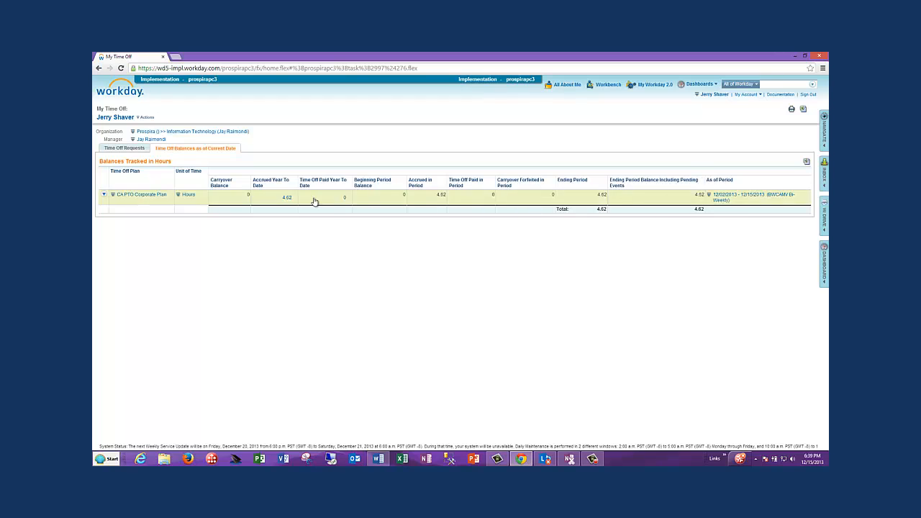
click(130, 149)
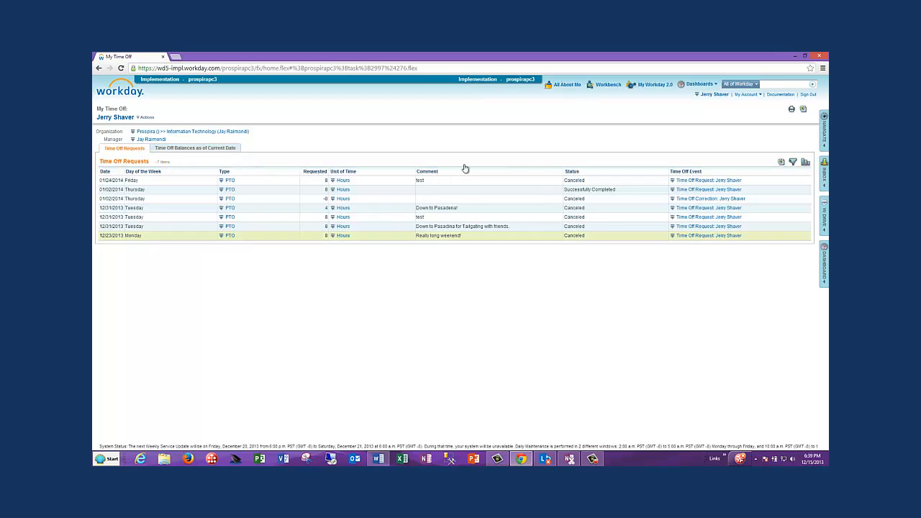
click(562, 85)
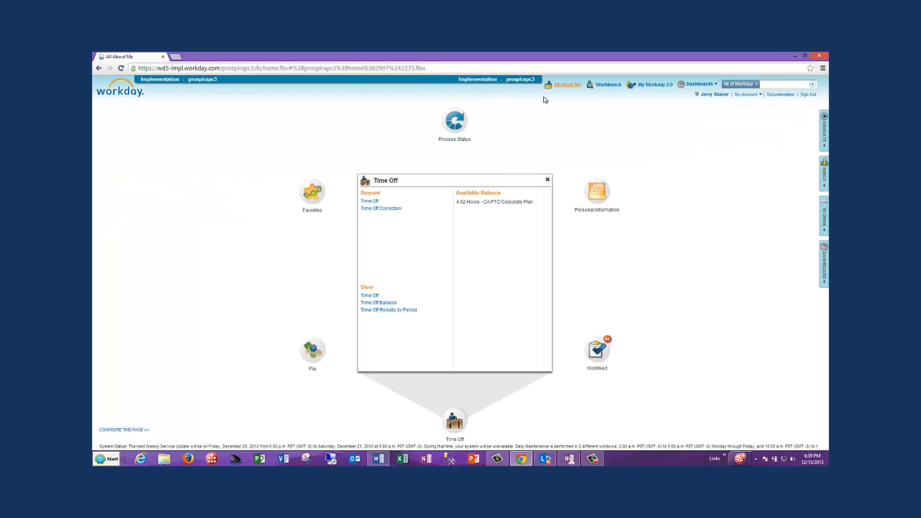
Step: View the time off balance as of 02/10/2014 and check the ending period balance of the CA PTO Corporate Plan
click(365, 303)
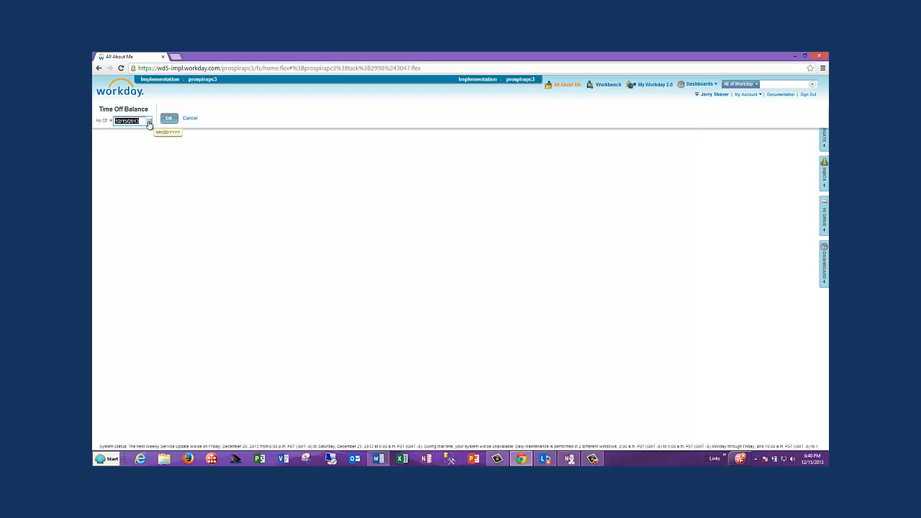
click(149, 124)
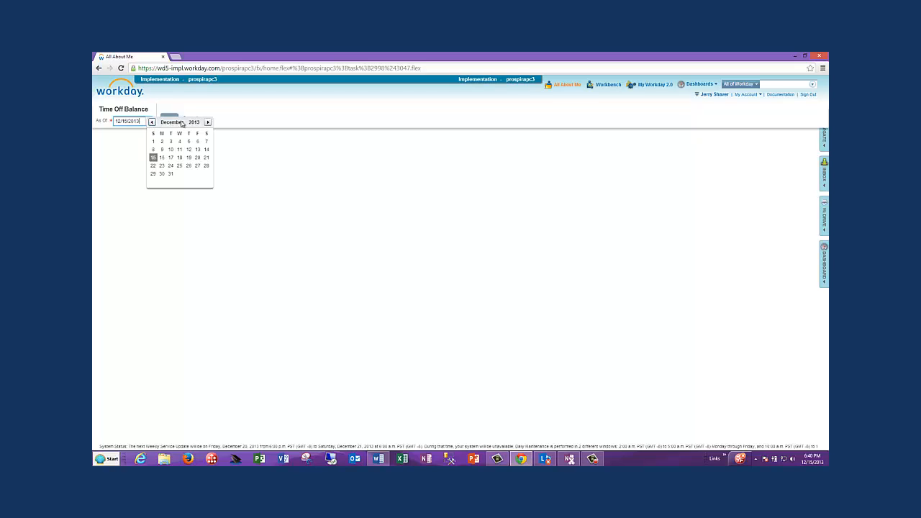
click(207, 123)
click(208, 122)
click(207, 123)
click(152, 123)
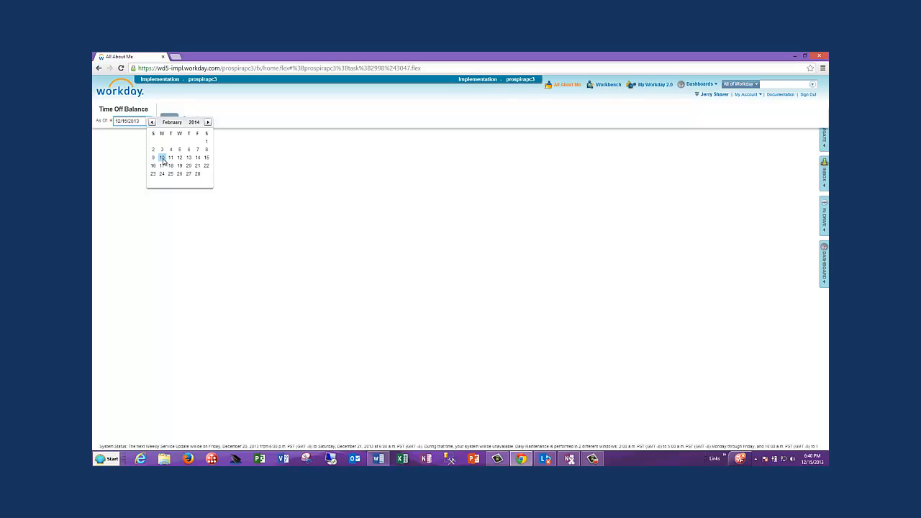
click(162, 159)
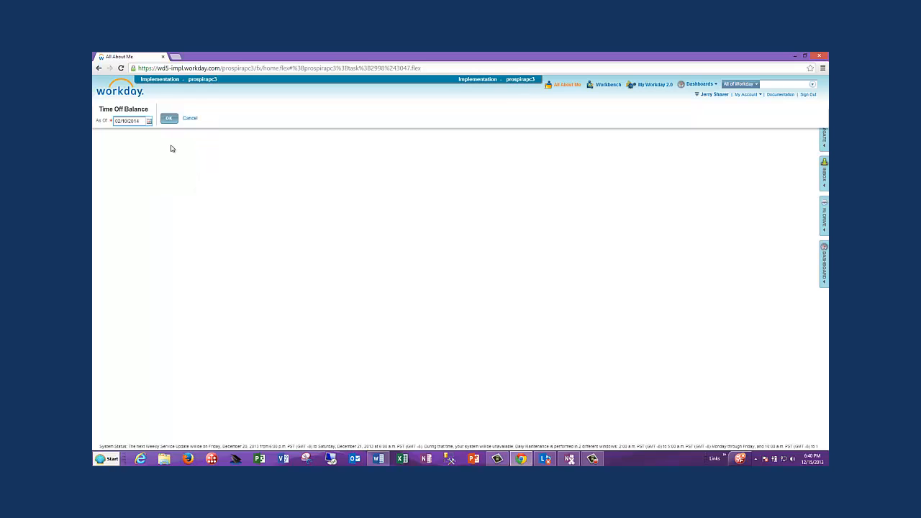
click(169, 118)
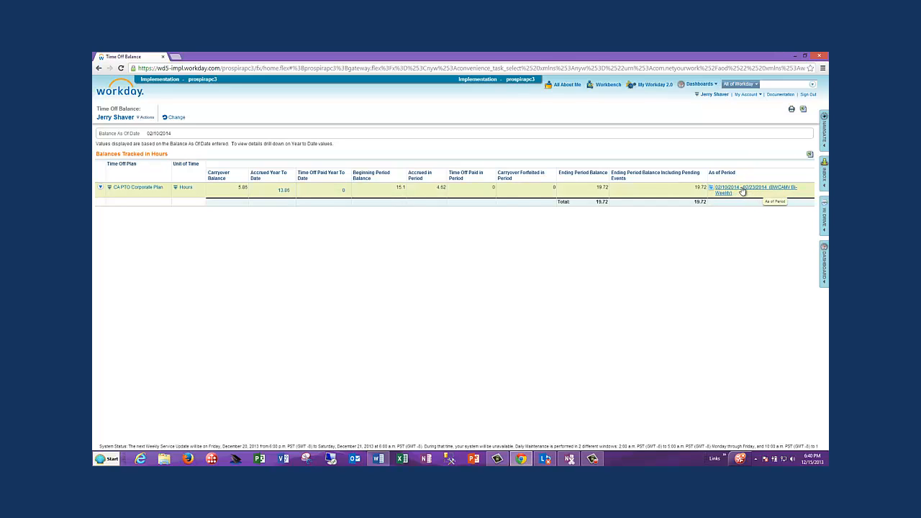
click(602, 193)
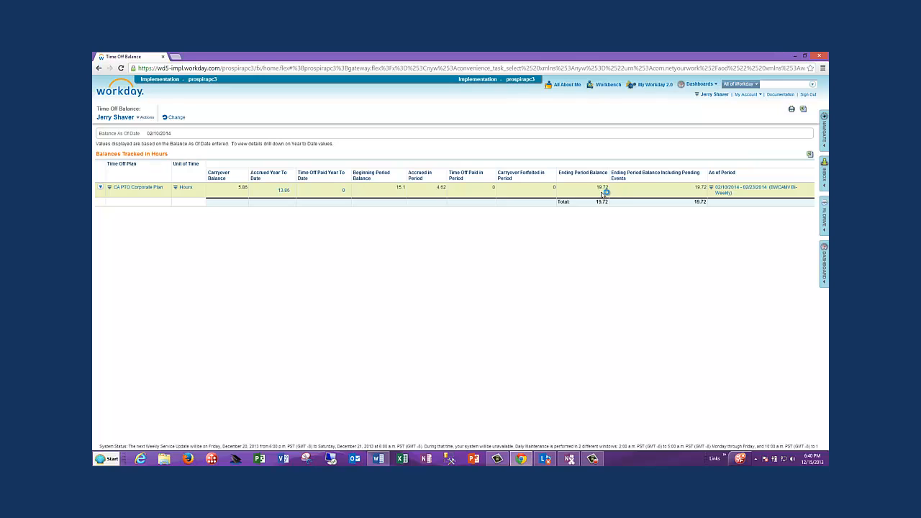